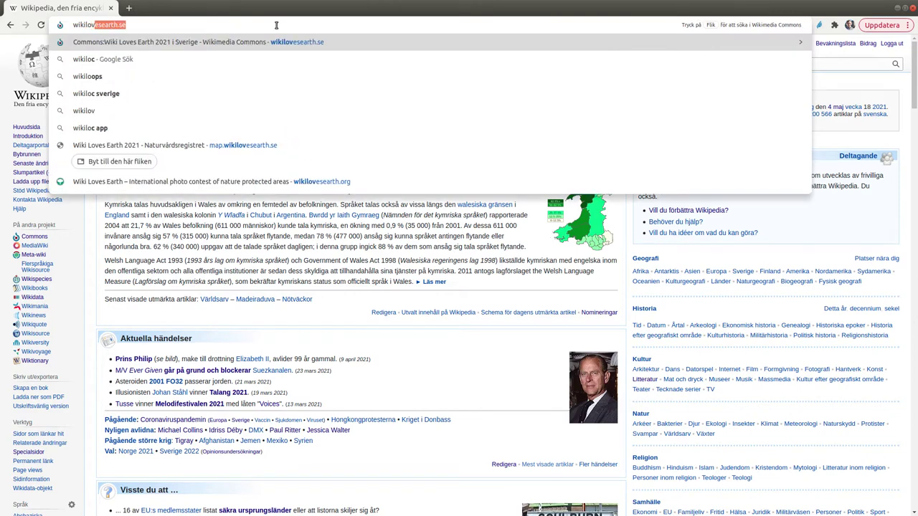
Step: Open the wikilovesearth.se contest page and go to its list of participating nature objects
key("Return")
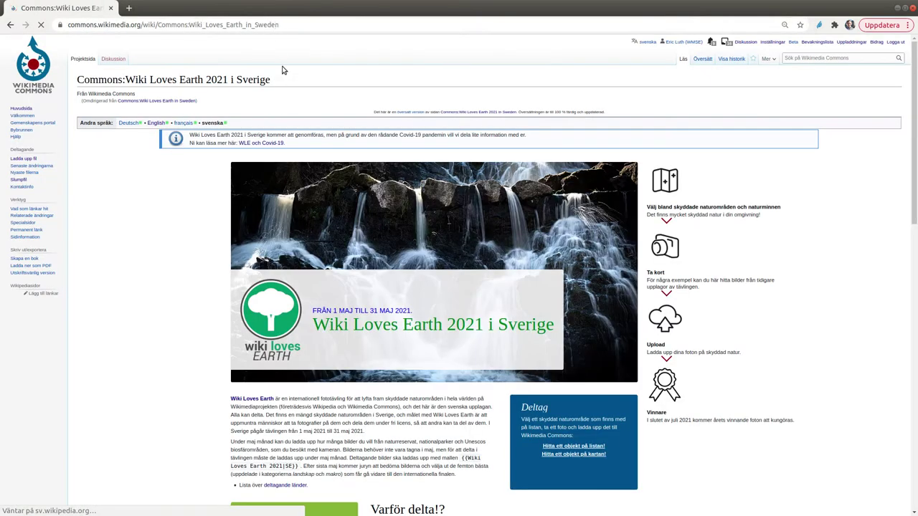
scroll(533, 394, "down", 4)
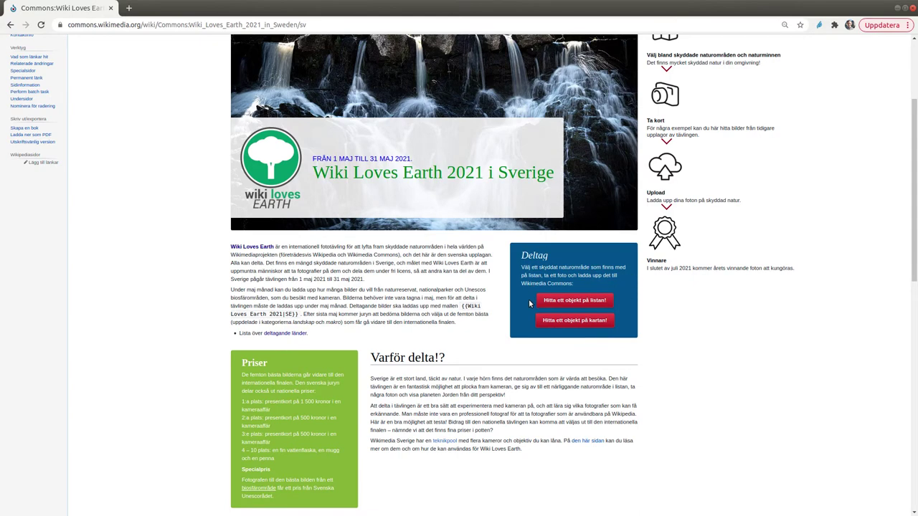
left_click(566, 305)
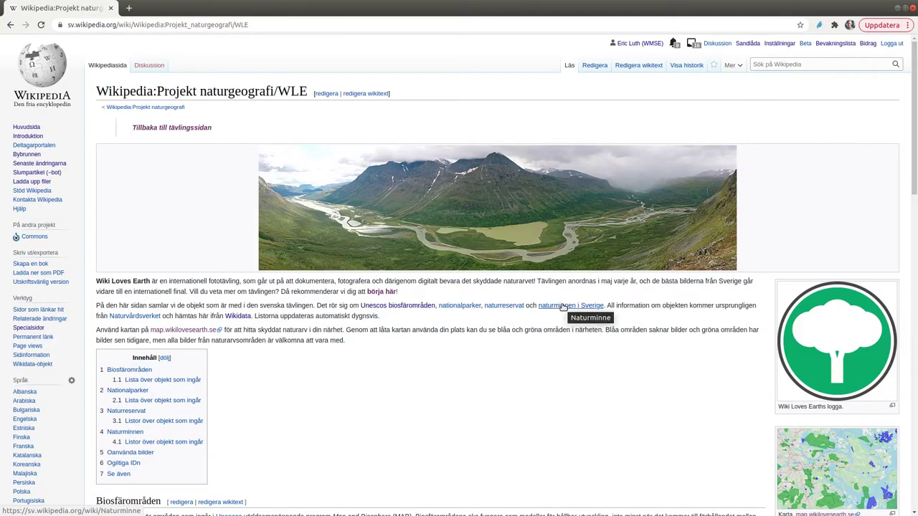
Step: Open the list of nature reserves in Blekinge län and go to its Karlskrona kommun section
scroll(563, 307, "down", 1)
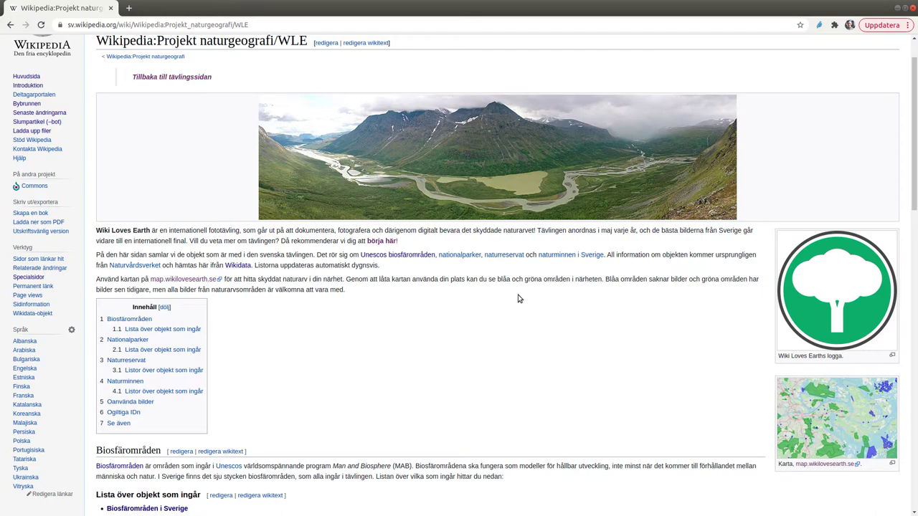
scroll(520, 299, "down", 5)
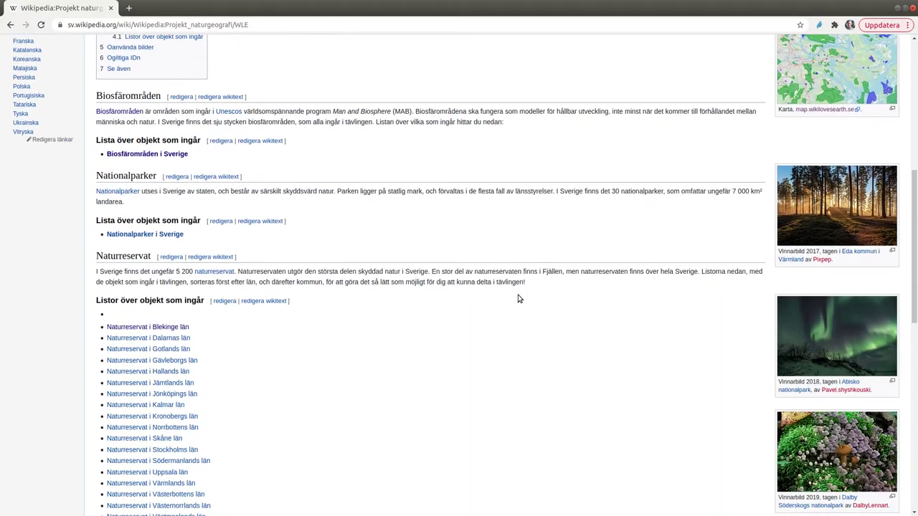
left_click(171, 330)
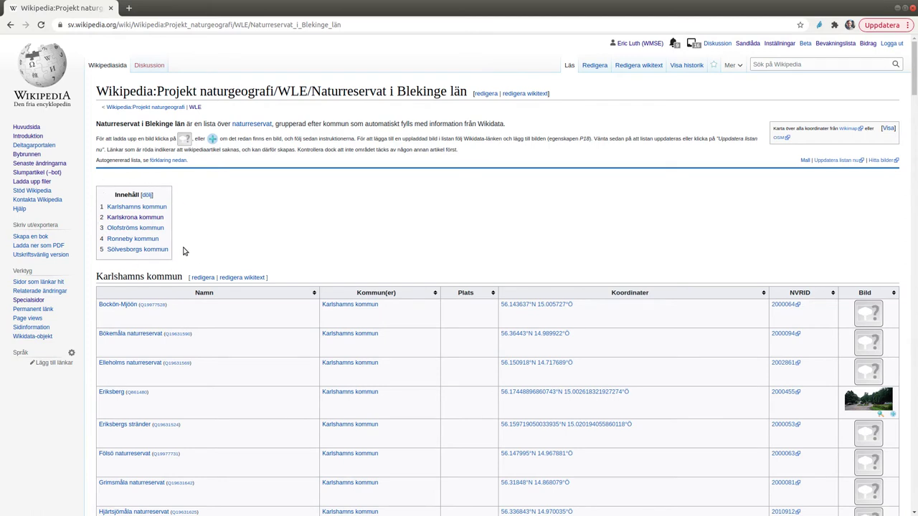
left_click(130, 218)
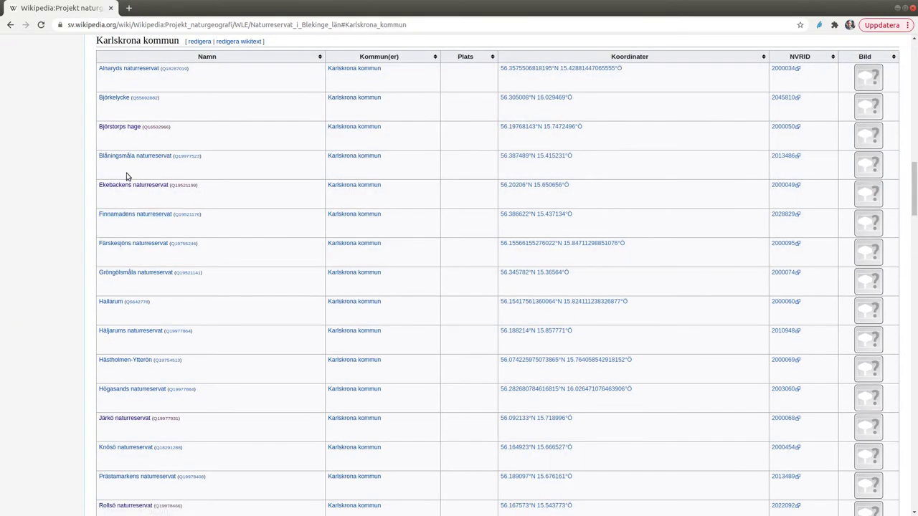
Step: Find Uttorps naturreservat in the Karlskrona kommun table and start a photo upload for it
scroll(402, 297, "down", 5)
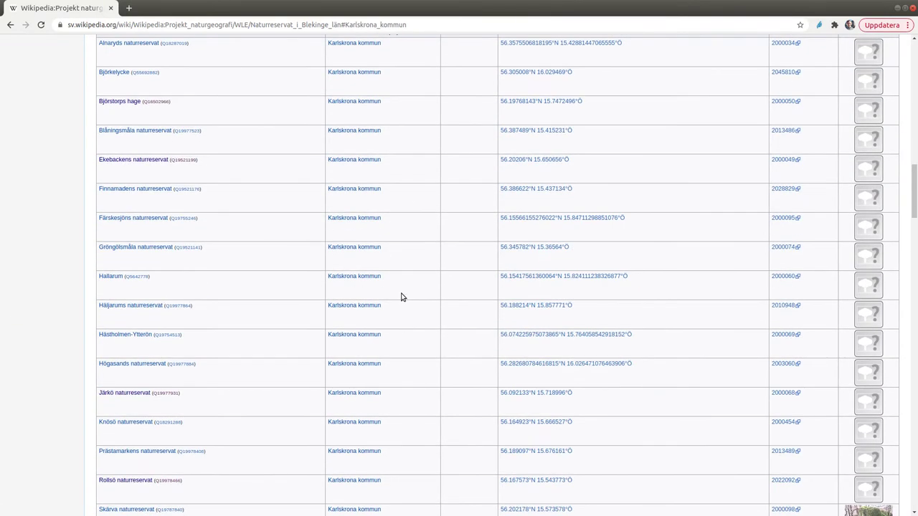
scroll(388, 307, "down", 6)
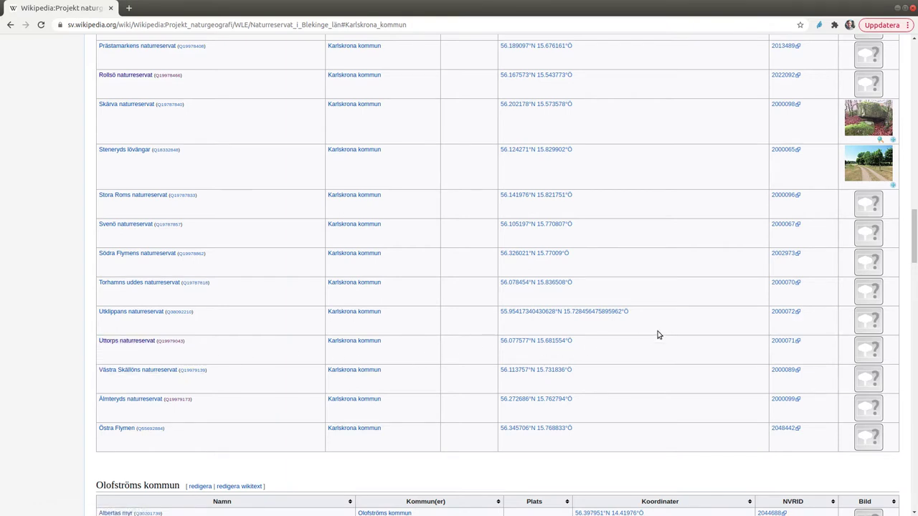
left_click(871, 350)
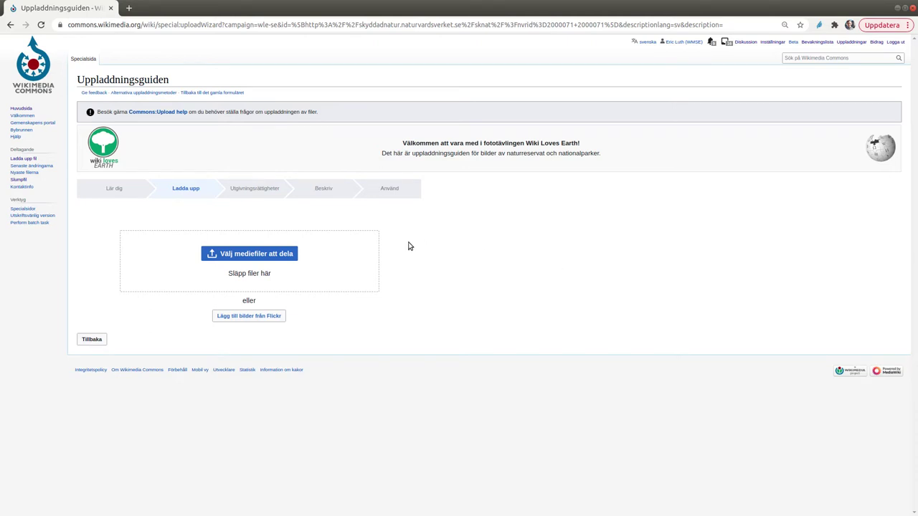
Step: Upload IMG_3940.JPG and accept releasing it as own work under Creative Commons Erkännande-DelaLika 4.0
left_click(241, 256)
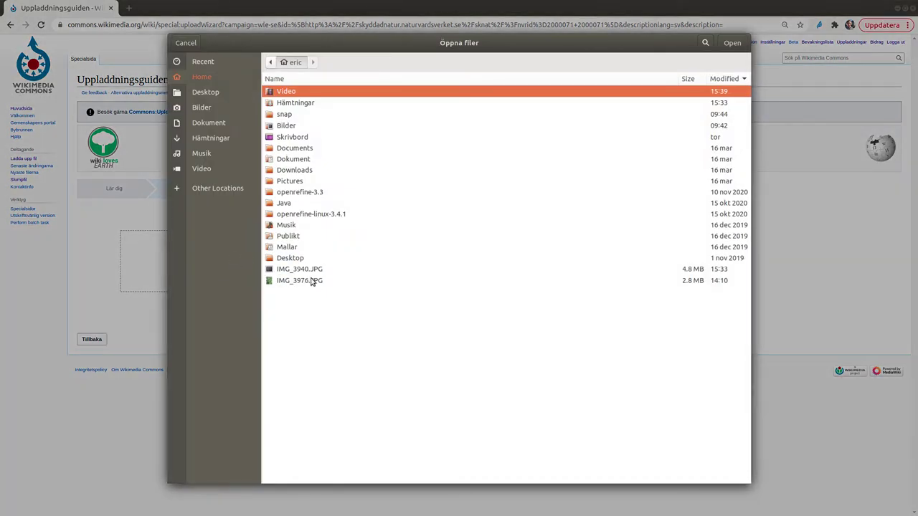
left_click(309, 271)
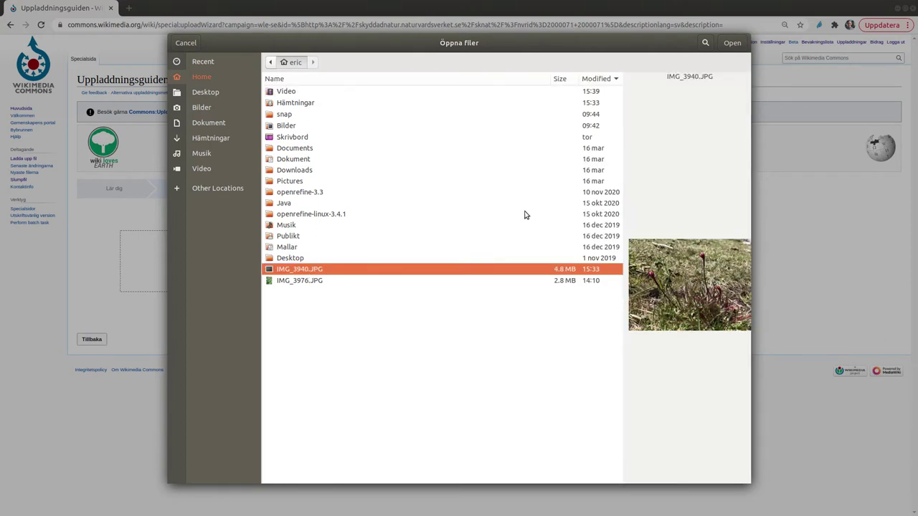
left_click(731, 43)
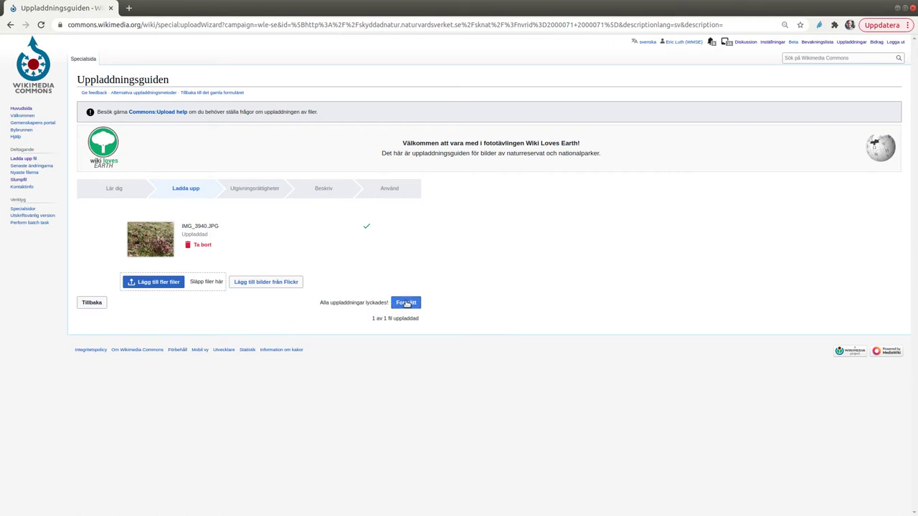
left_click(406, 303)
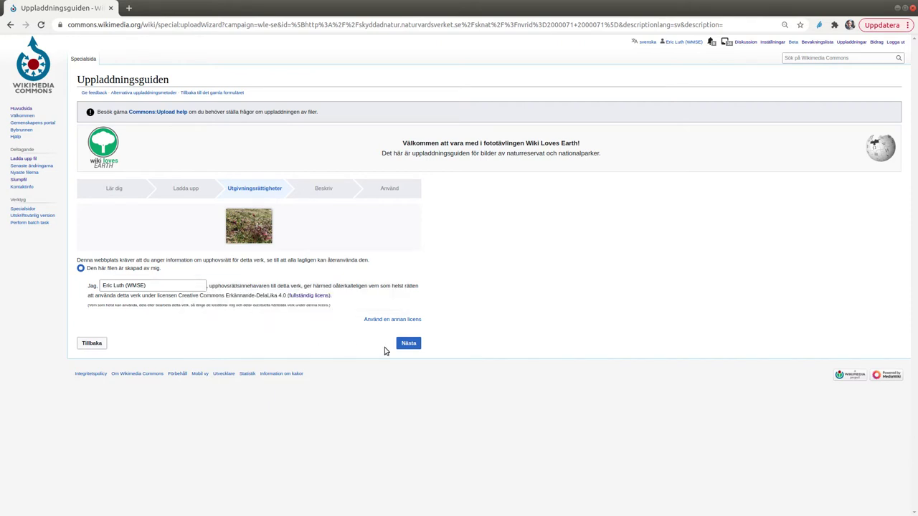
left_click(411, 345)
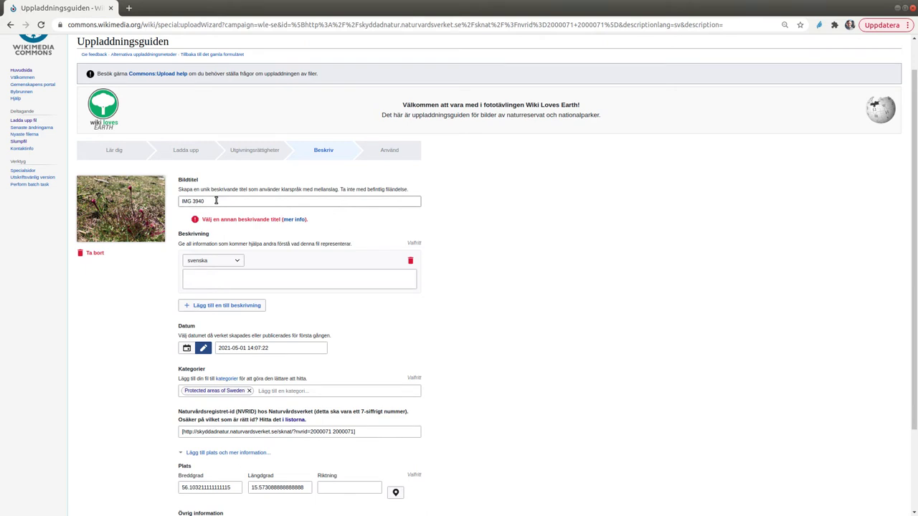
Step: Replace the image title with "Trift i Uttorps naturreservat."
triple_click(215, 201)
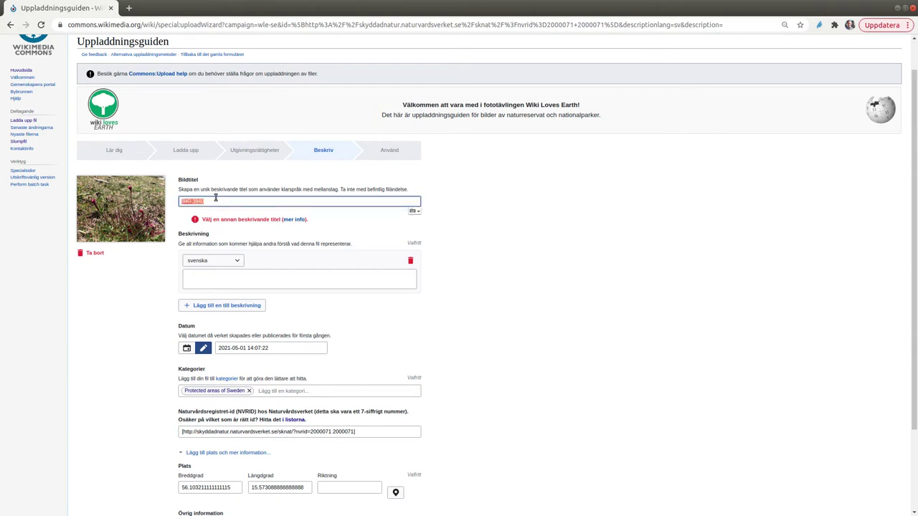
type("Trift")
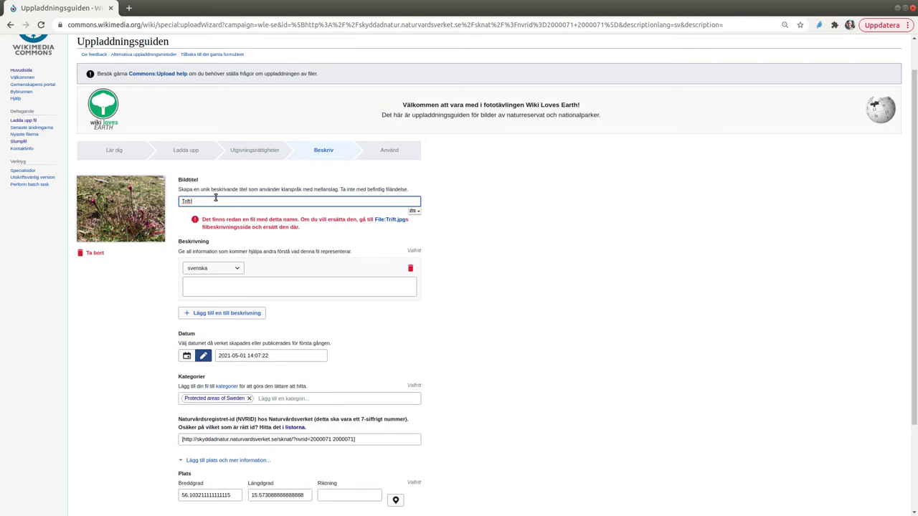
type(" i Ultorps naturreservat")
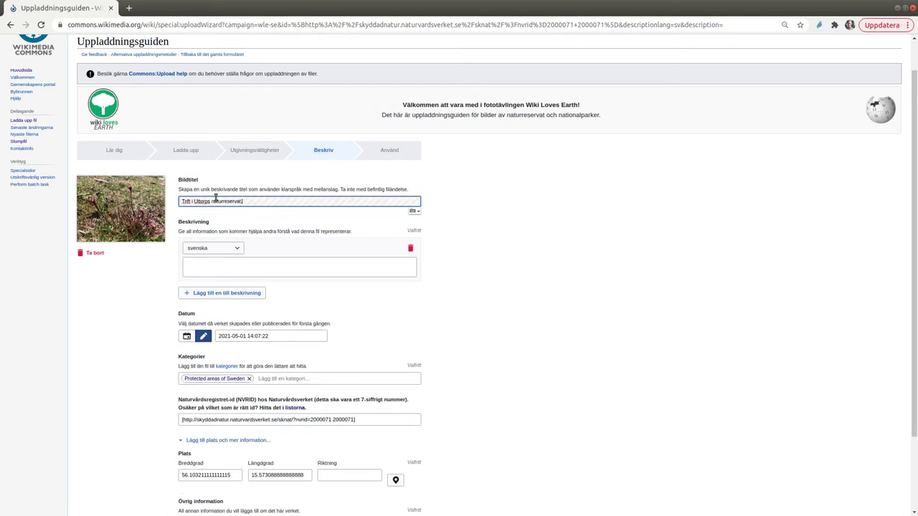
Step: Enter the Swedish description "Fotografiet föreställer trift, en växt. Fotografiet är taget i Uttorps naturreservat i maj 2021."
left_click(232, 267)
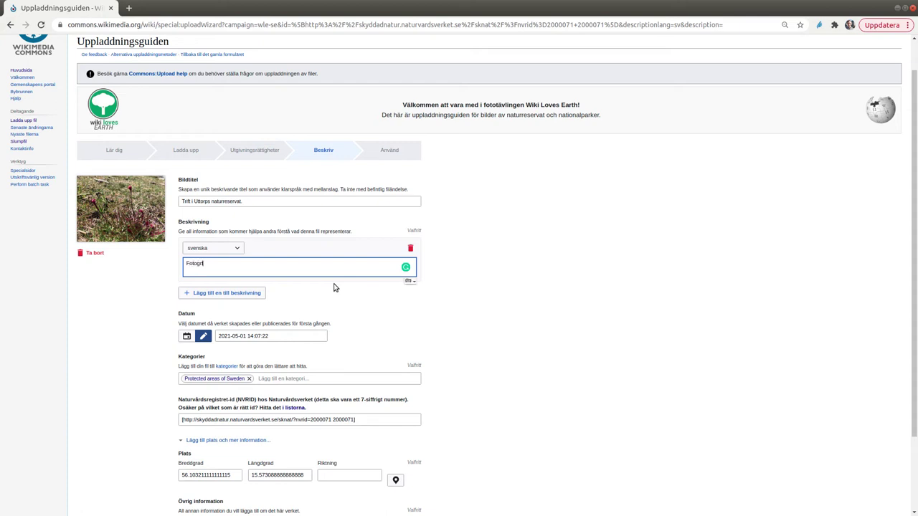
type("föreställer trift, en")
type("växt. Fotografiet är taget i")
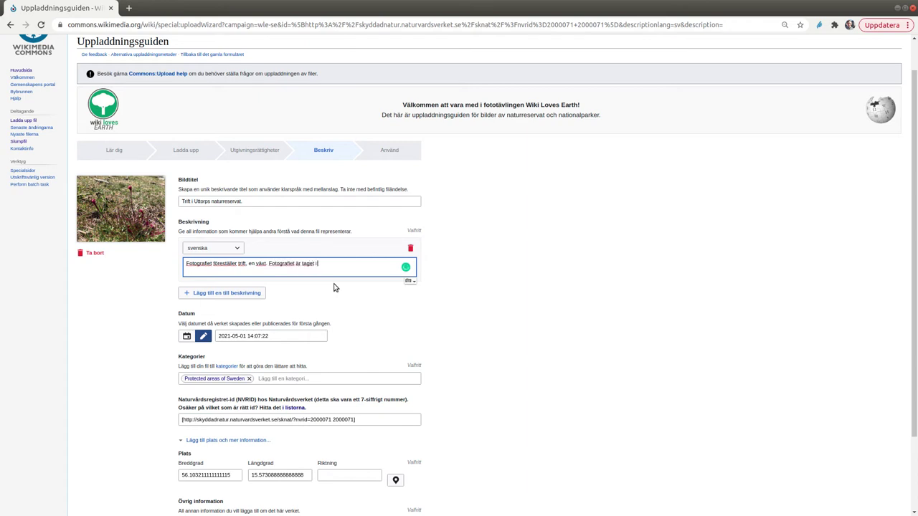
type(" Uttorps naturreservat i maj 2021.")
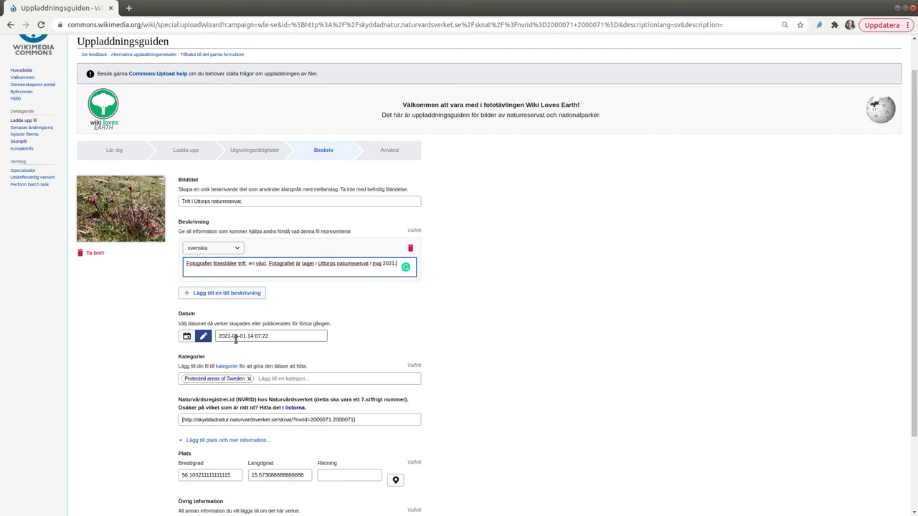
scroll(263, 361, "down", 1)
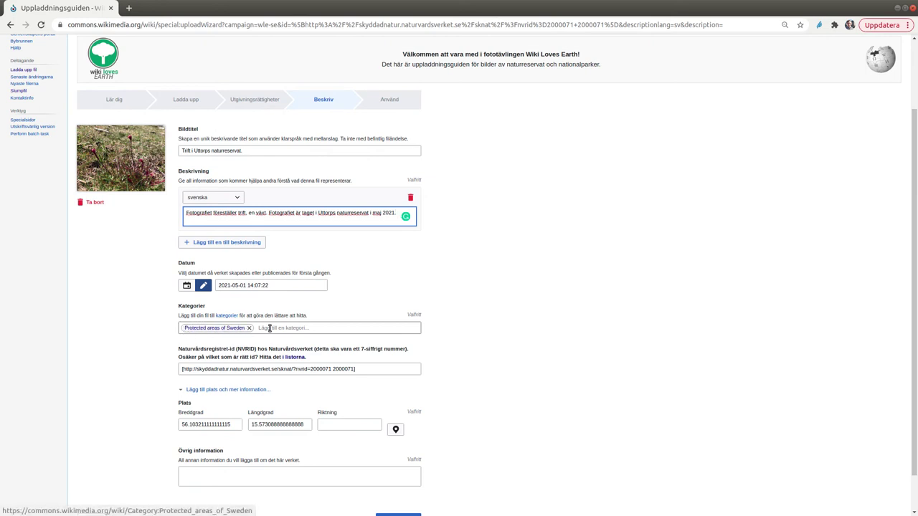
left_click(270, 328)
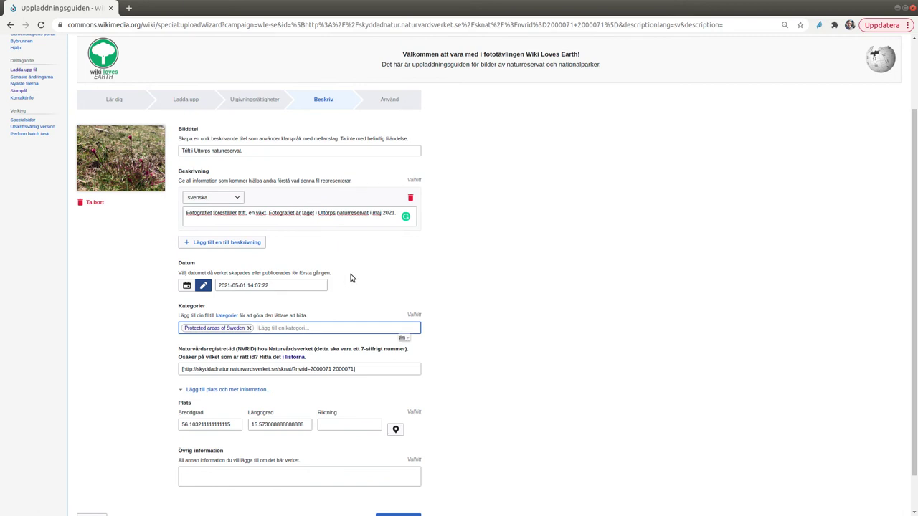
type("torps")
key("BackSpace")
key("BackSpace")
key("BackSpace")
key("BackSpace")
key("BackSpace")
key("BackSpace")
key("BackSpace")
key("BackSpace")
key("BackSpace")
key("BackSpace")
key("BackSpace")
key("BackSpace")
key("BackSpace")
key("BackSpace")
key("BackSpace")
key("BackSpace")
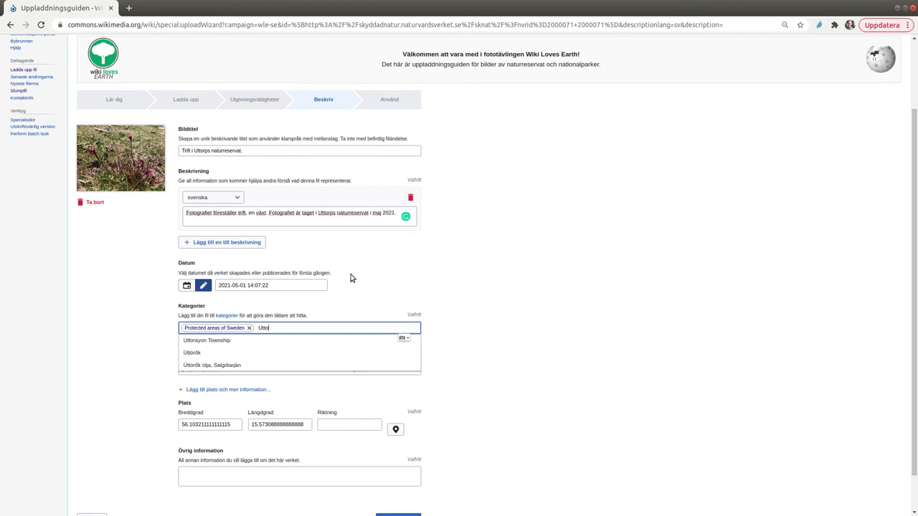
key("BackSpace")
Step: Search the categories for "Nature reserves in Blekinge" and add the category Nature reserves in Blekinge County
type("Nat")
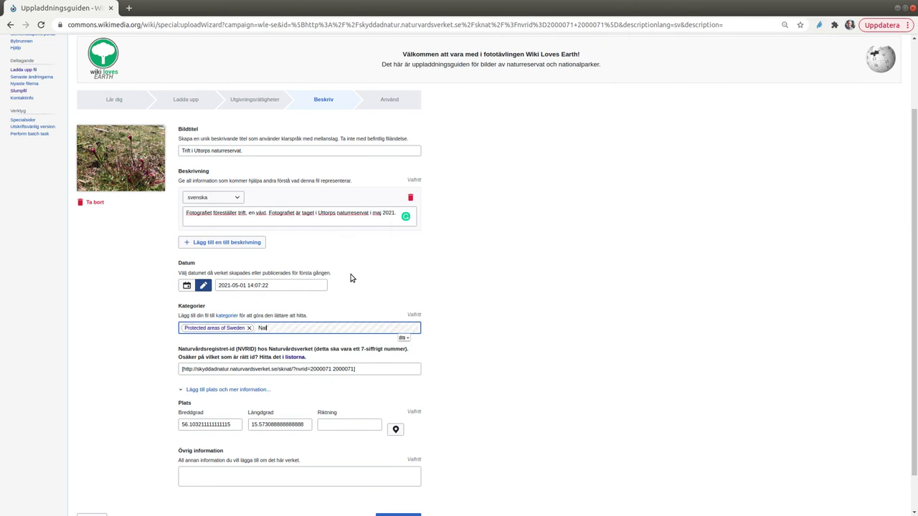
type("ure reserves in Blekinge")
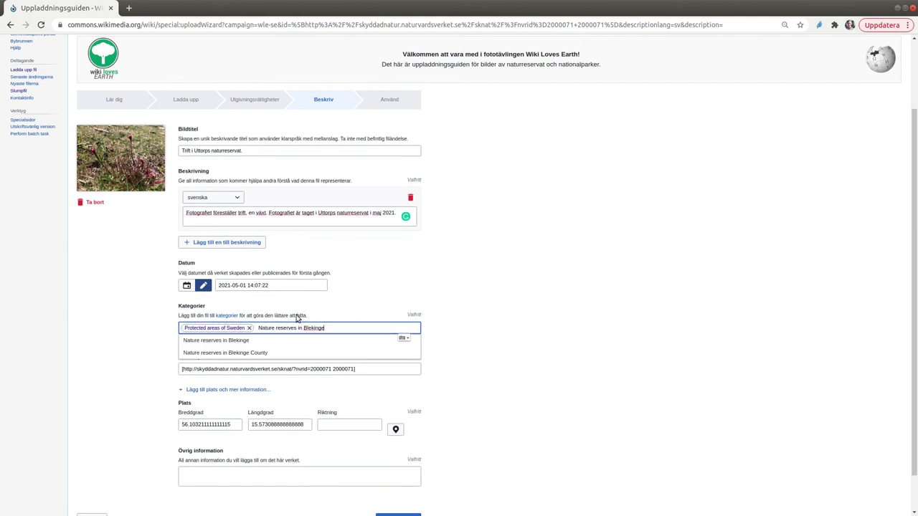
left_click(269, 353)
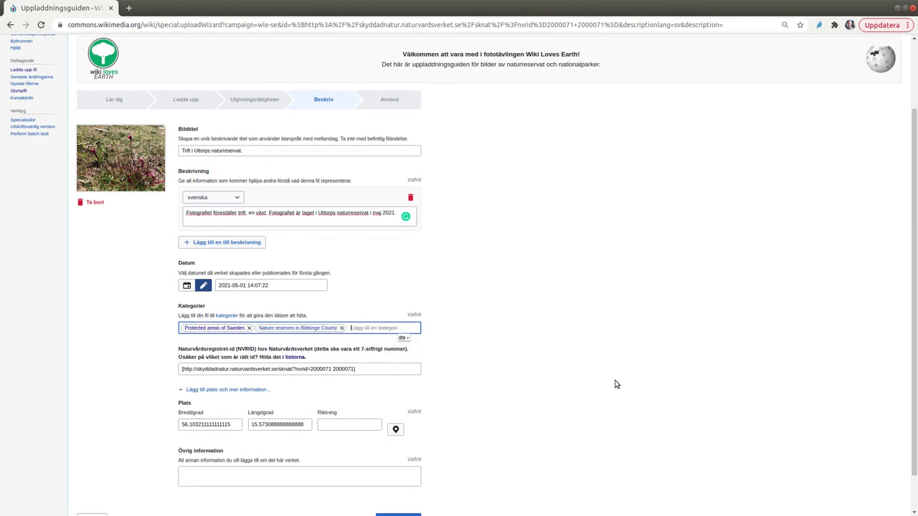
scroll(614, 383, "down", 1)
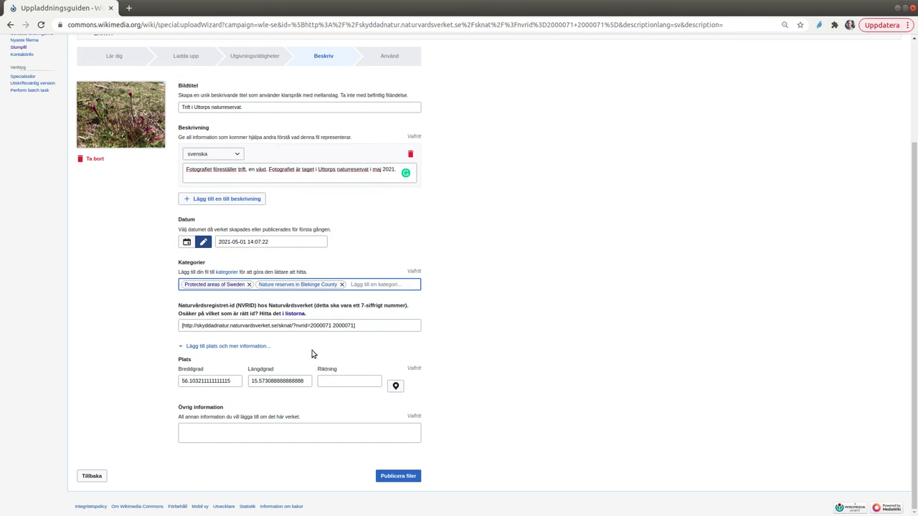